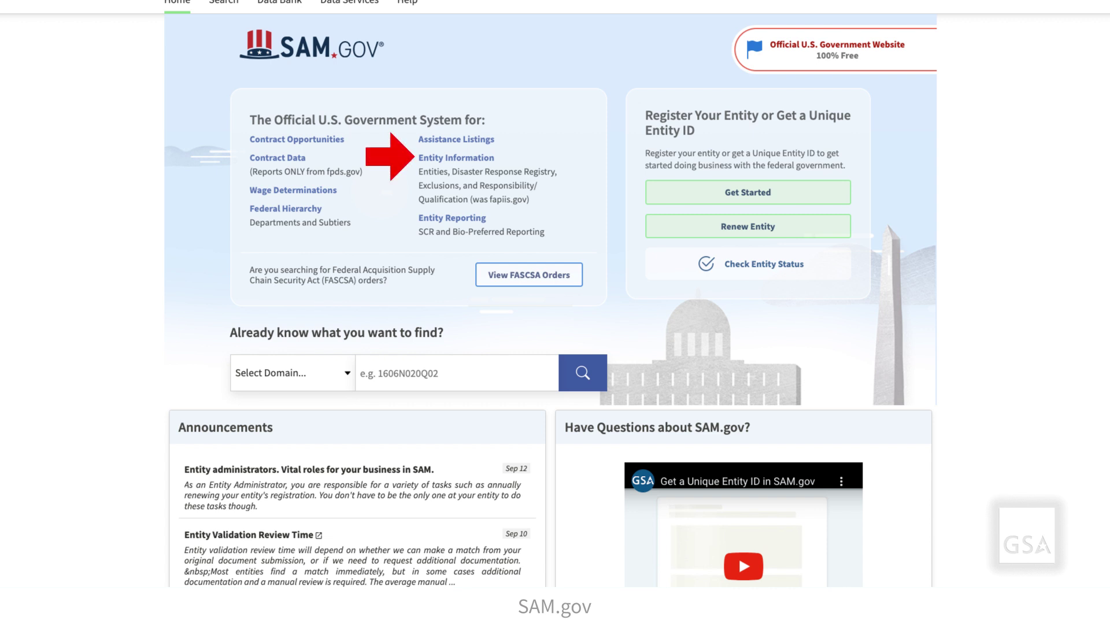
# From Entity Information, accept the system terms and sign in with the account's email and password
pyautogui.click(456, 158)
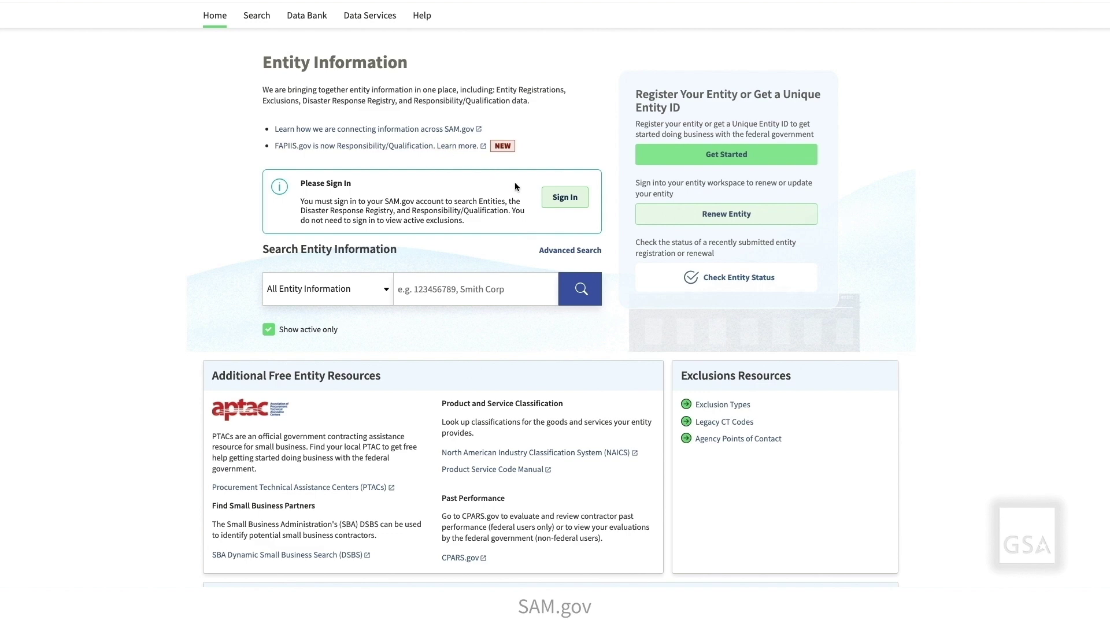
pyautogui.click(559, 199)
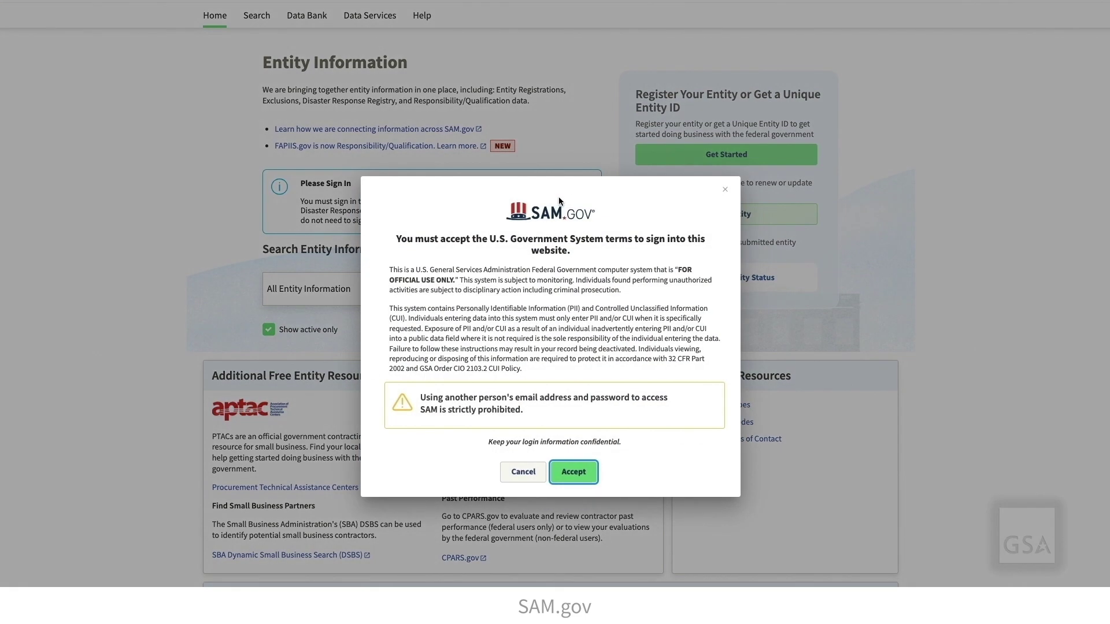
pyautogui.click(573, 472)
pyautogui.write('user@example.com.com')
pyautogui.click(492, 480)
pyautogui.write('••••••••••••')
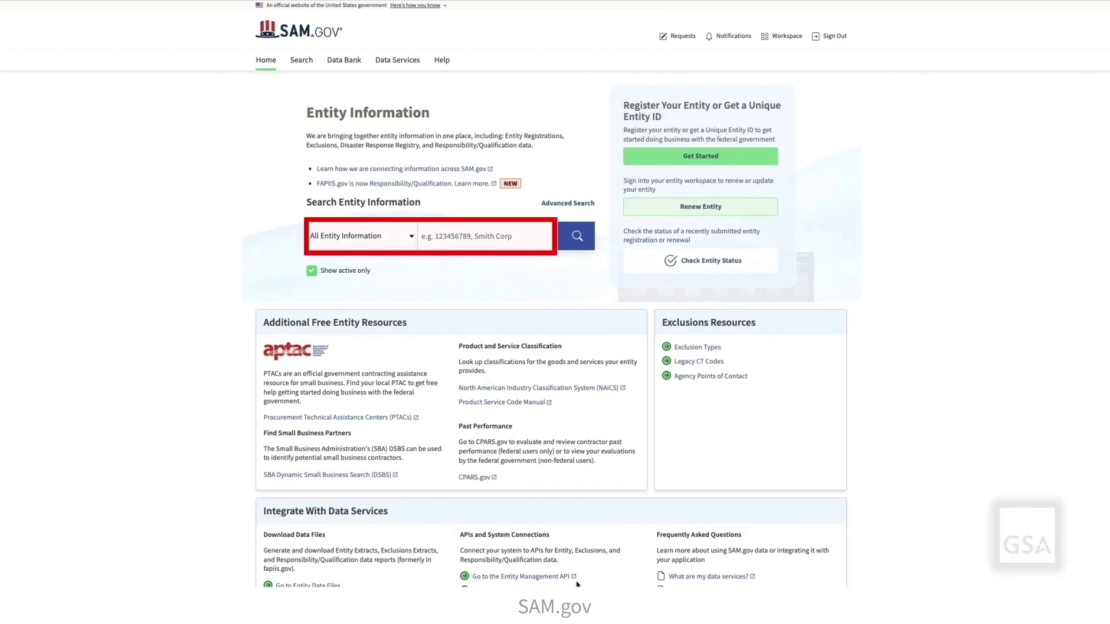
pyautogui.click(412, 239)
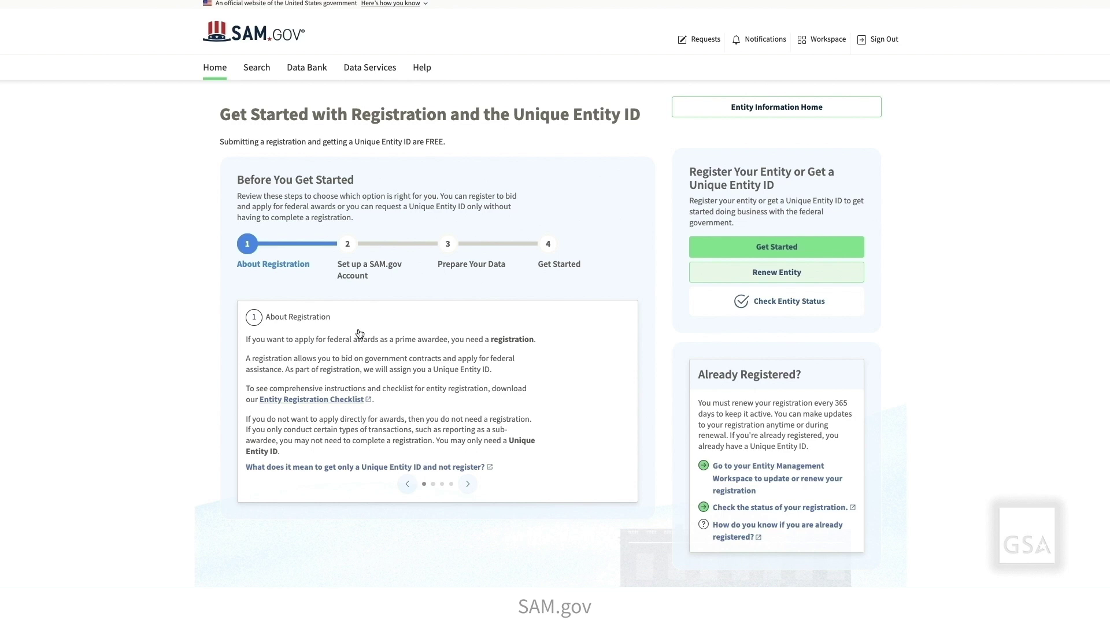
pyautogui.scroll(-9, 359, 334)
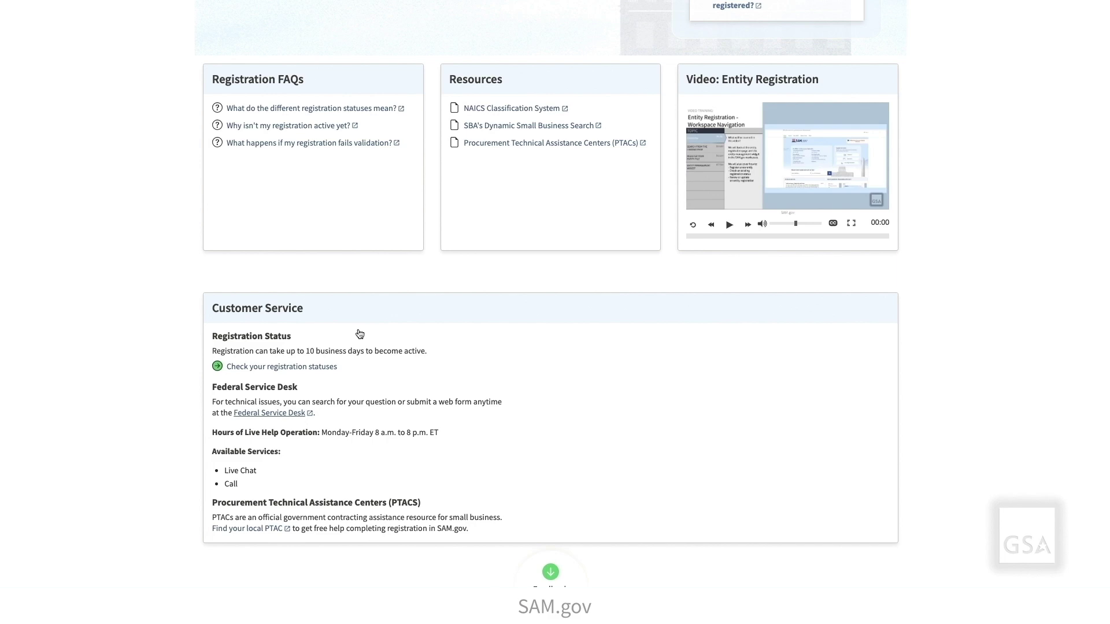
pyautogui.scroll(10, 359, 334)
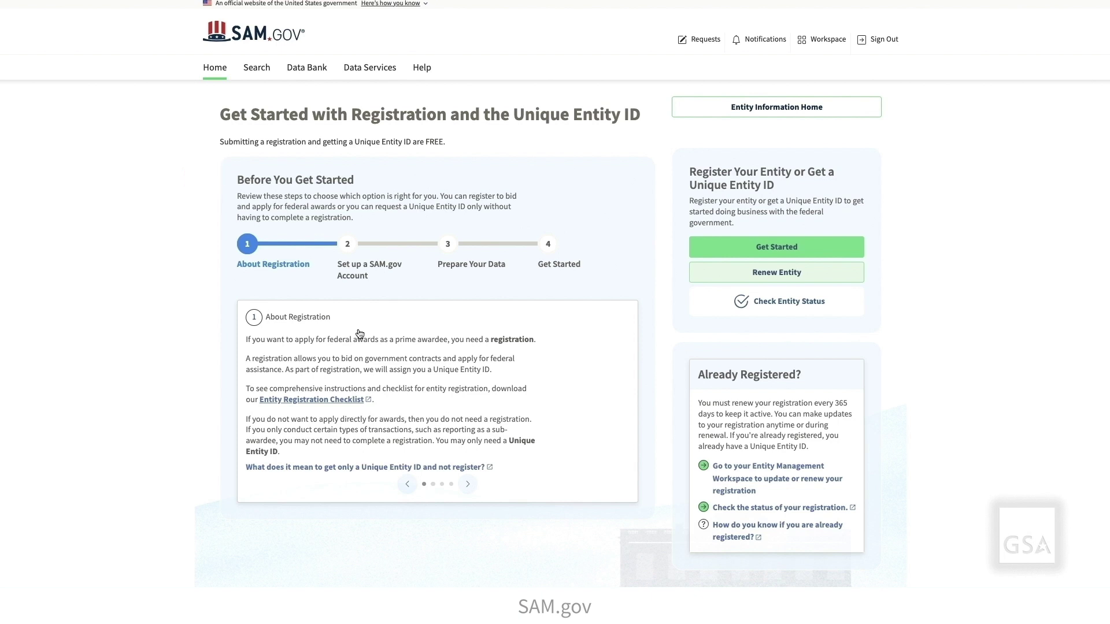
# Review the Set up a SAM.gov Account, Prepare Your Data and Get Started registration steps
pyautogui.click(359, 254)
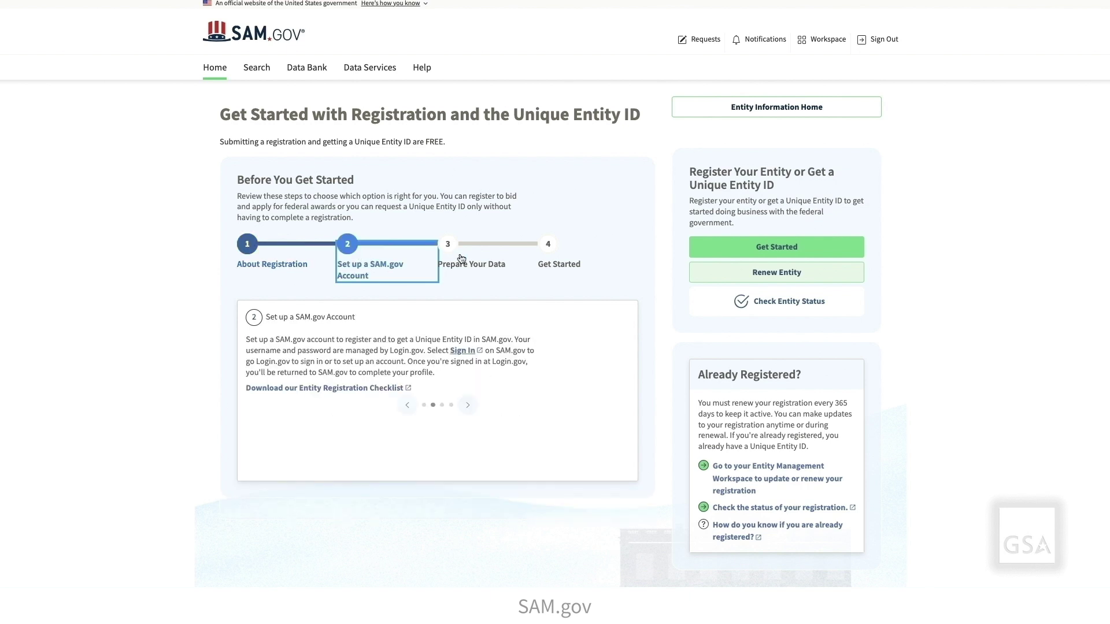
pyautogui.click(484, 258)
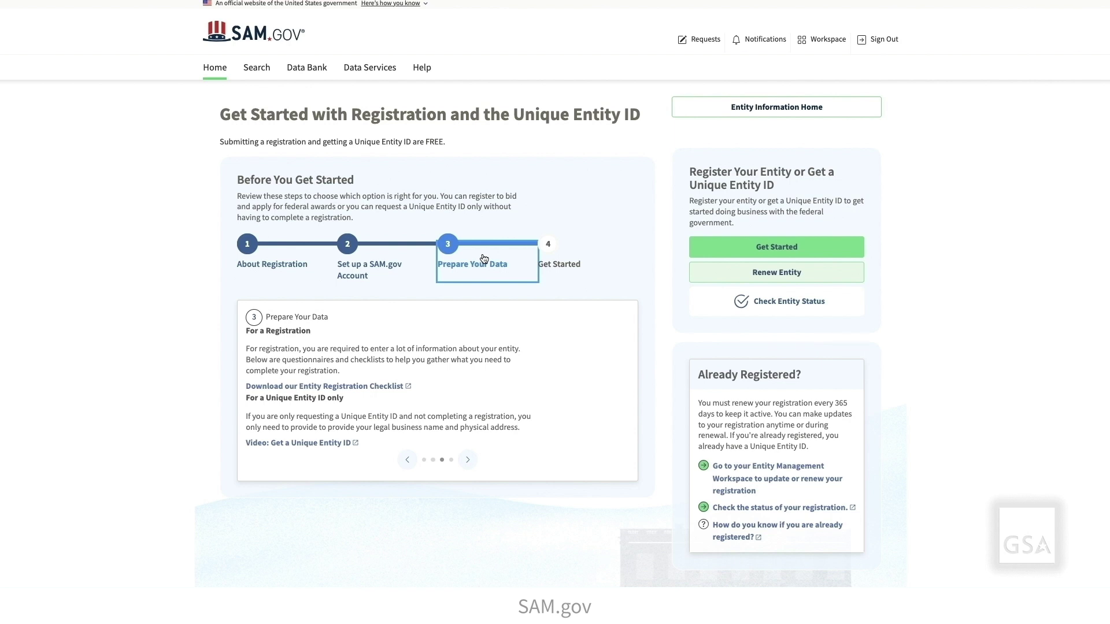
pyautogui.click(553, 264)
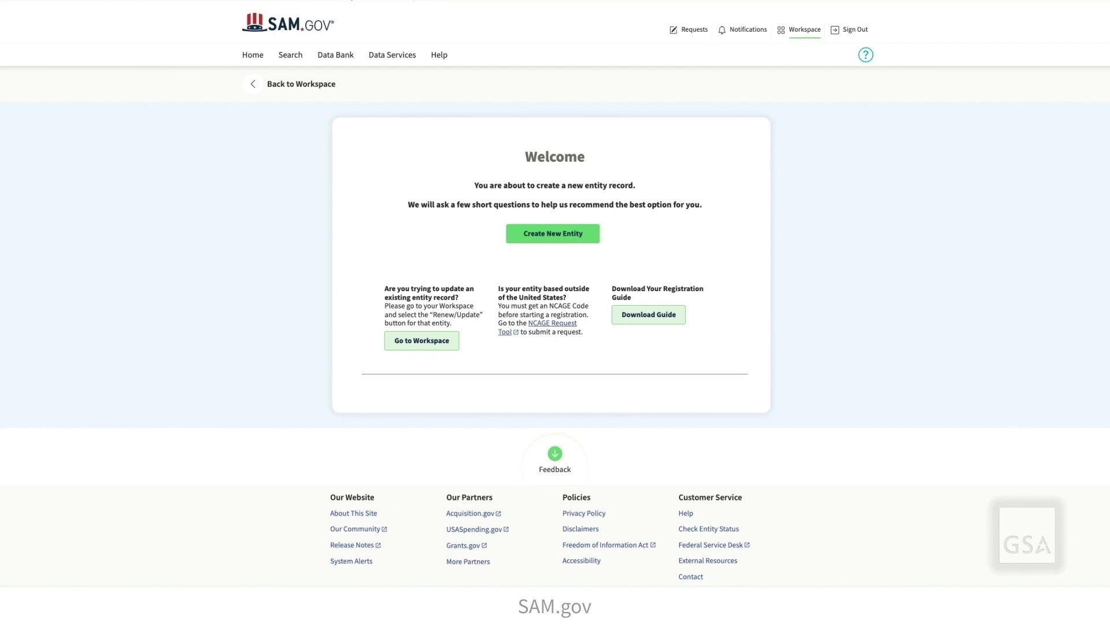
# In the Workspace, filter to ID Assigned entities and choose Register from the entity's More menu
pyautogui.click(800, 32)
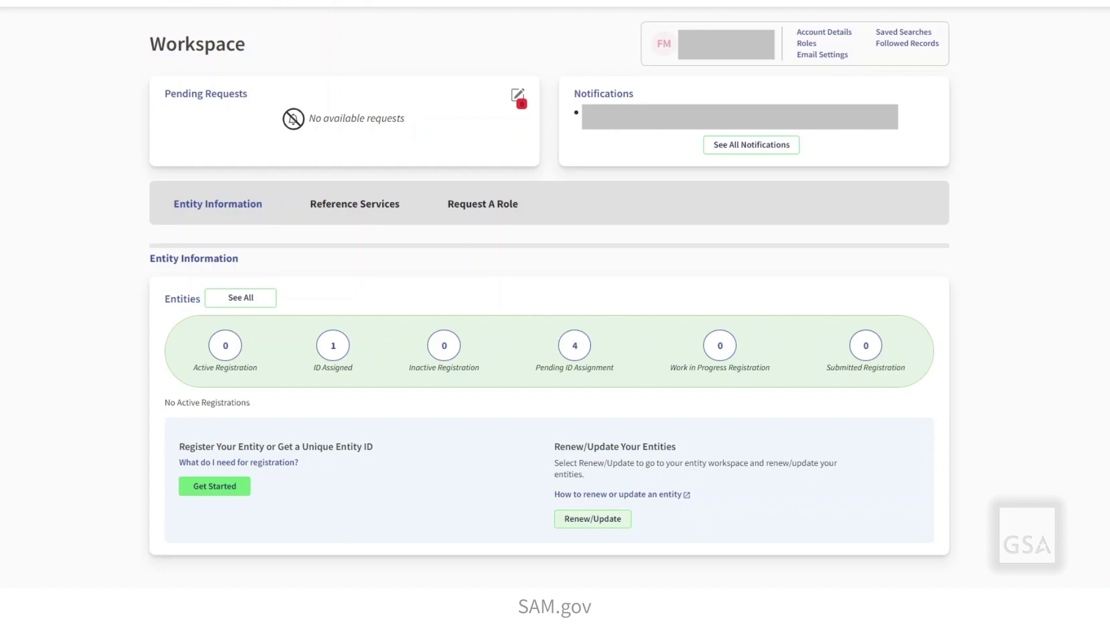
pyautogui.click(333, 351)
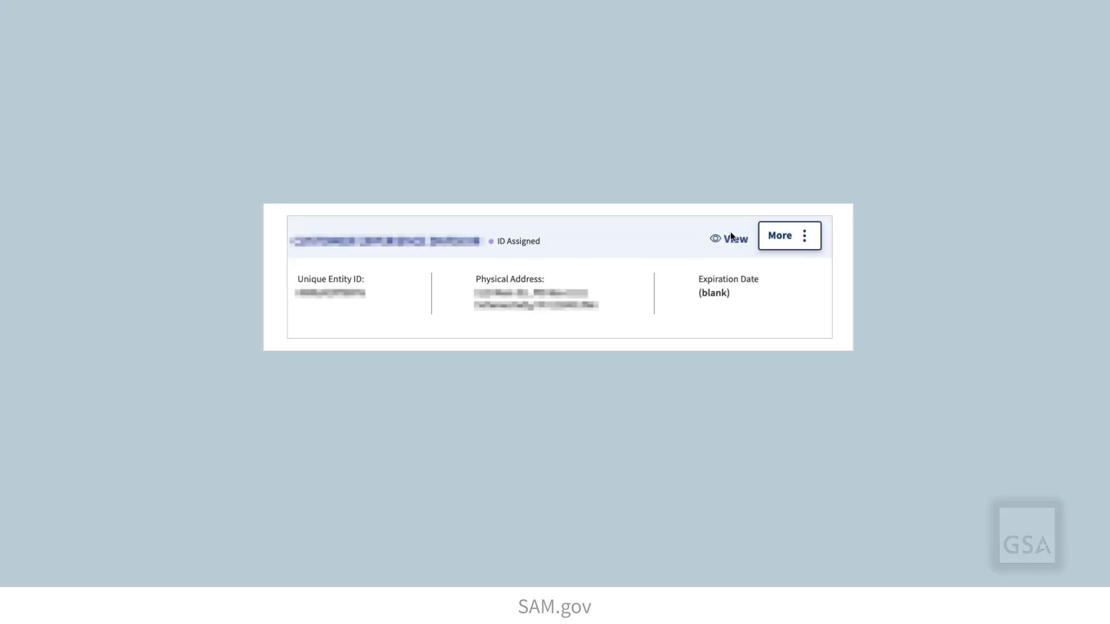
pyautogui.click(794, 237)
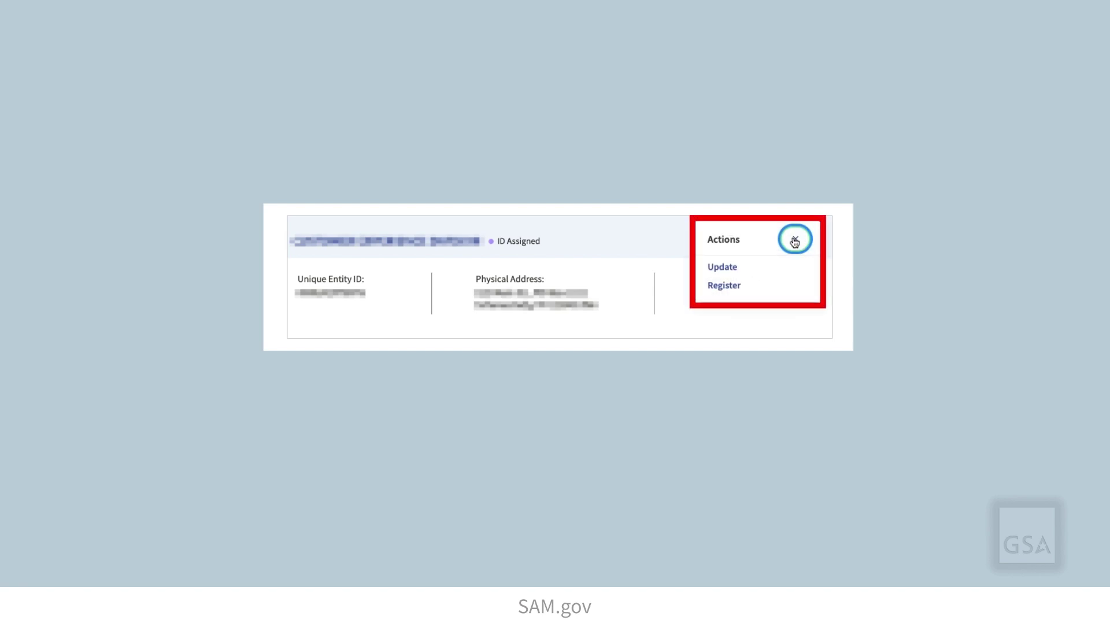
pyautogui.click(735, 286)
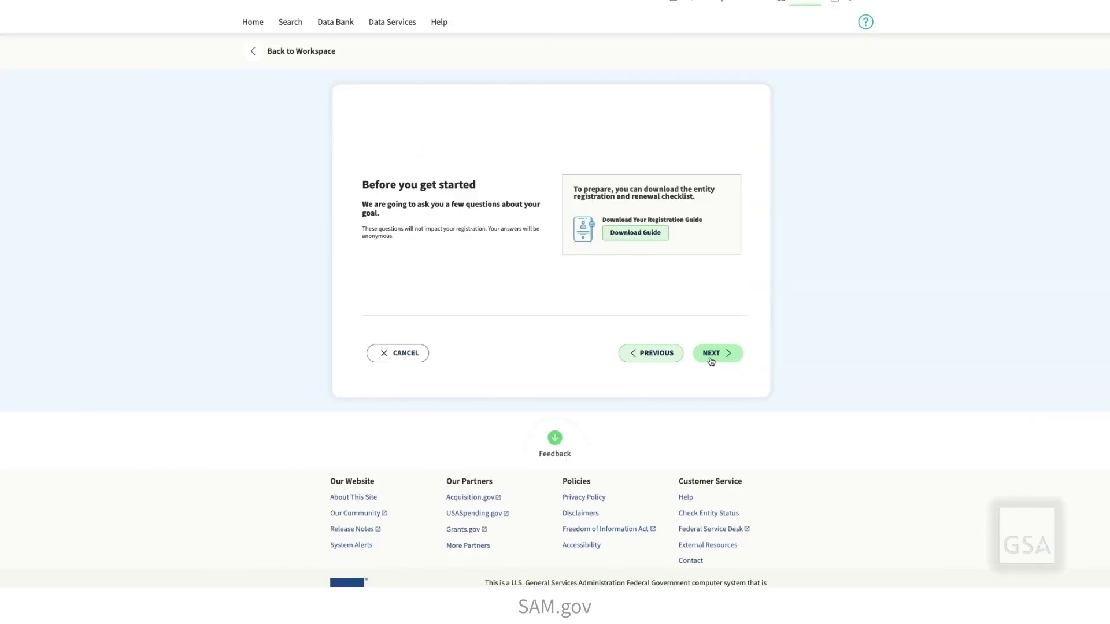
# Answer that the entity works with the federal government, which required registration, and select Financial Assistance
pyautogui.click(712, 355)
pyautogui.click(402, 186)
pyautogui.click(397, 255)
pyautogui.click(714, 577)
pyautogui.click(364, 172)
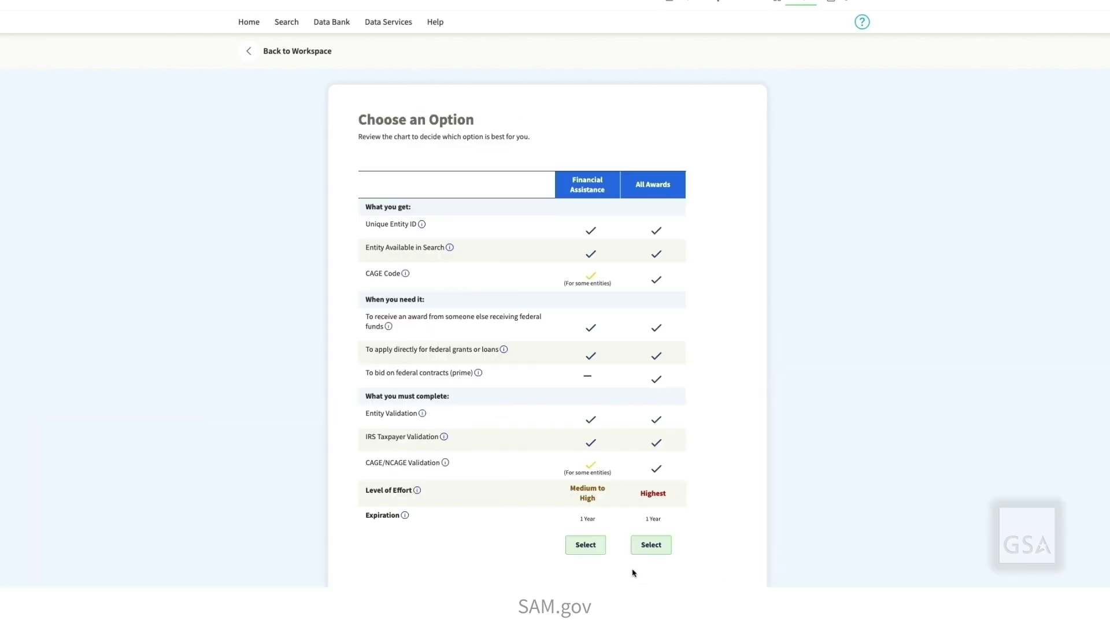
pyautogui.click(597, 547)
# Answer No to government entity, Yes to DoD, accept the summary, and certify the relationship
pyautogui.click(363, 238)
pyautogui.click(718, 381)
pyautogui.click(369, 249)
pyautogui.click(721, 347)
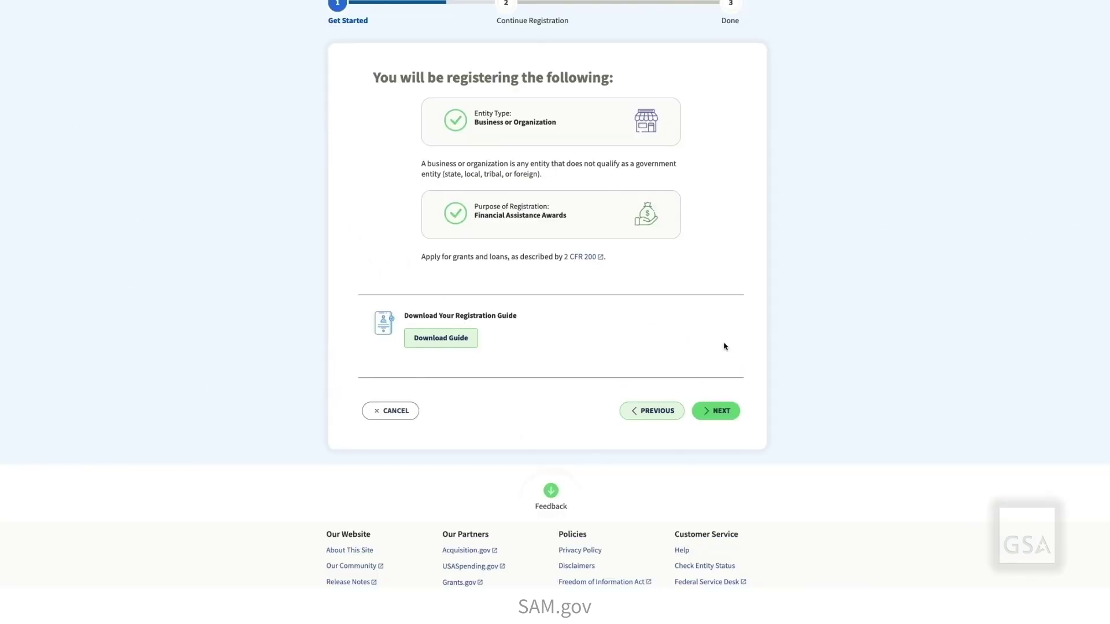
pyautogui.click(721, 411)
pyautogui.click(720, 464)
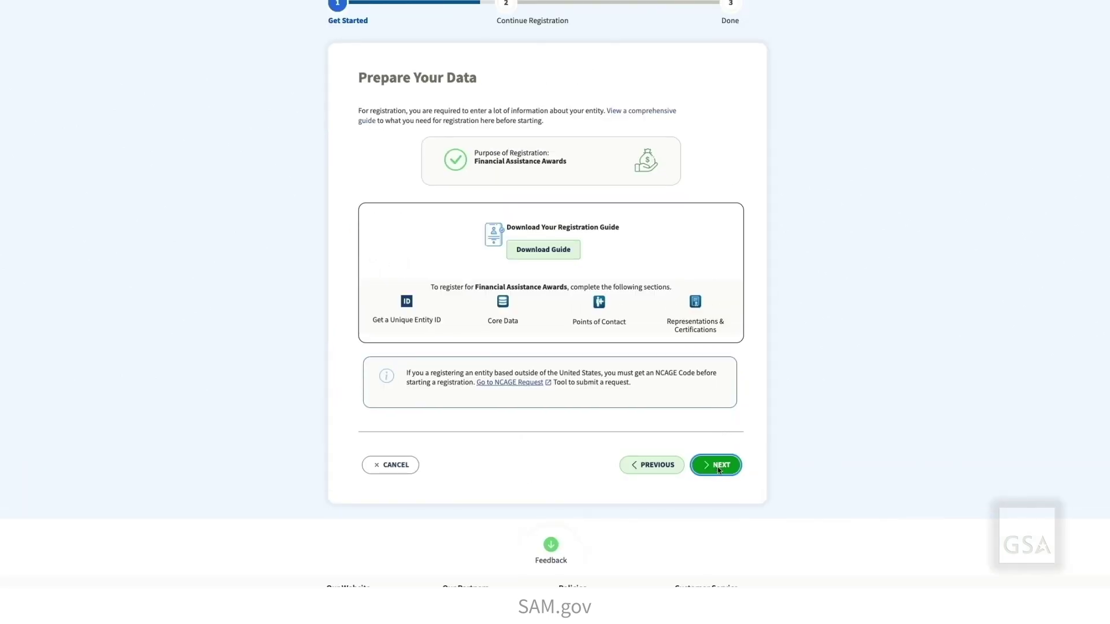
pyautogui.click(363, 308)
pyautogui.click(719, 386)
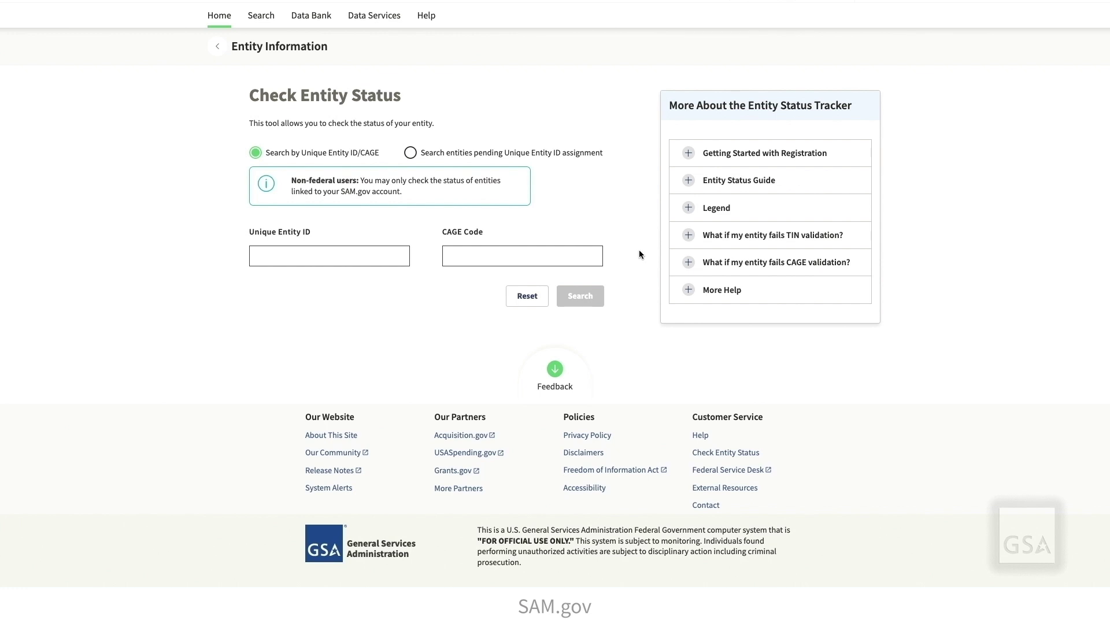
# Look up the entity's registration status by its pasted Unique Entity ID
pyautogui.click(263, 257)
pyautogui.hotkey('ctrl', 'v')
pyautogui.click(584, 297)
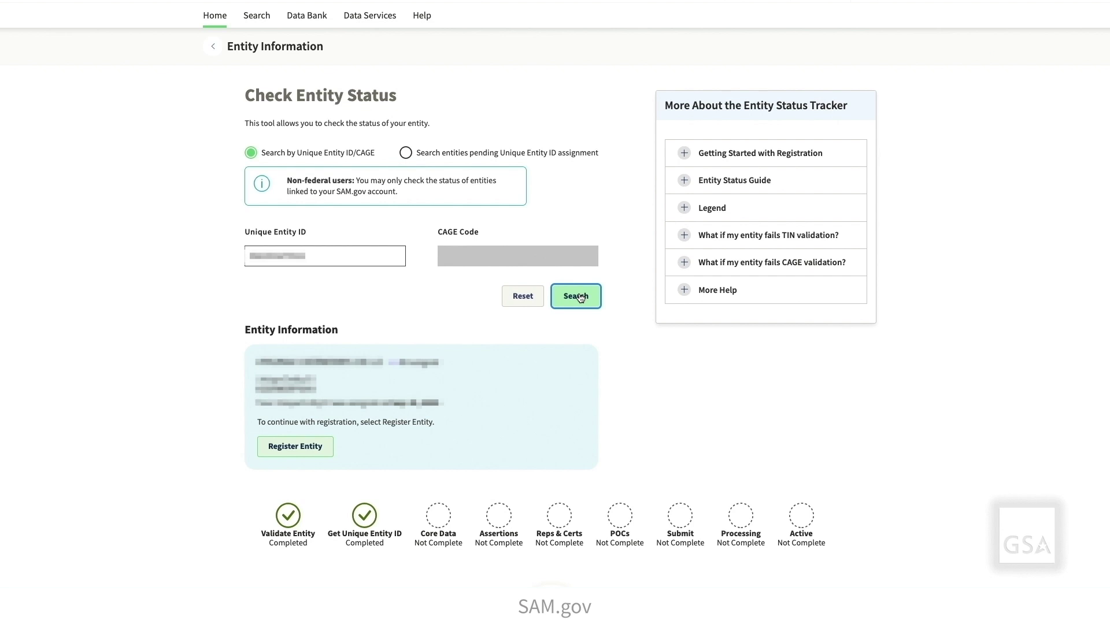
# Expand and collapse each More Help topic: Getting Started, Status Guide, Legend, TIN and CAGE validation
pyautogui.click(725, 158)
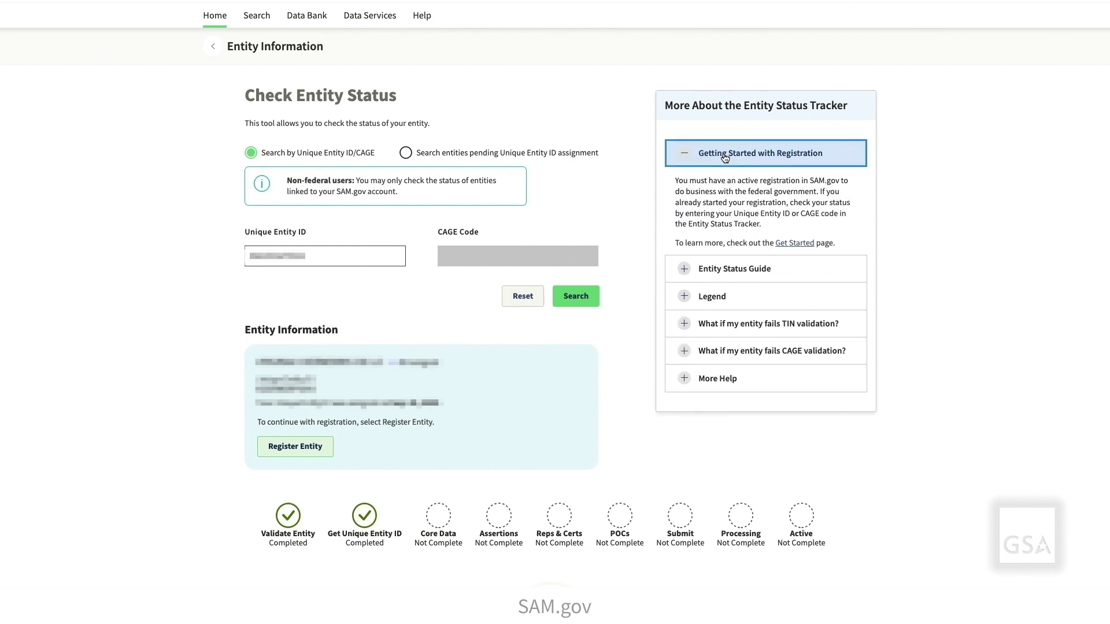
pyautogui.click(725, 157)
pyautogui.click(728, 181)
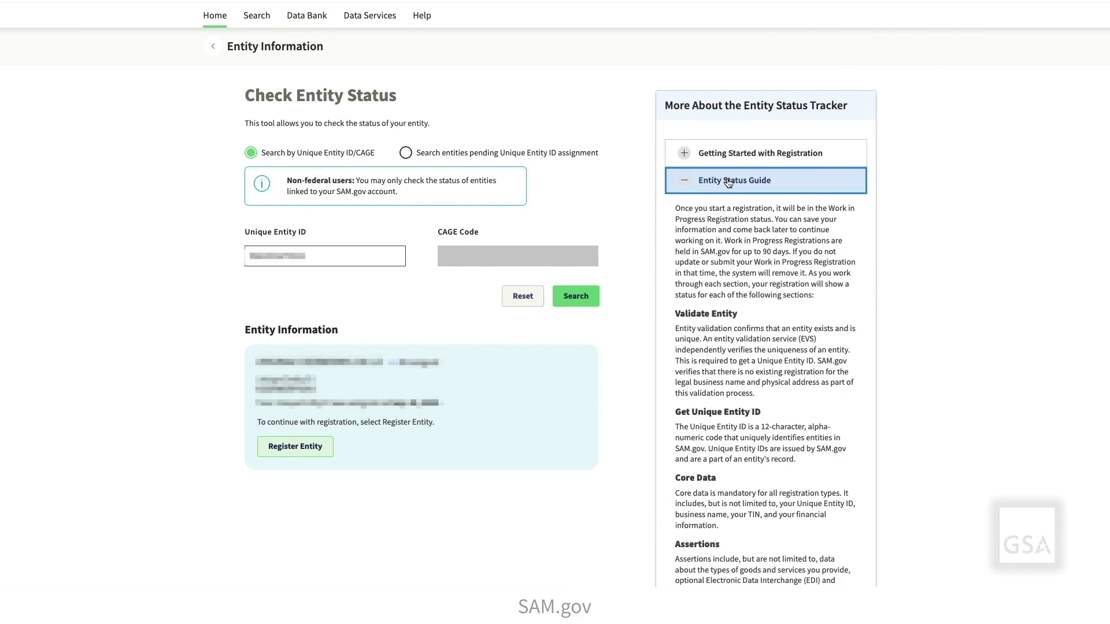
pyautogui.click(729, 182)
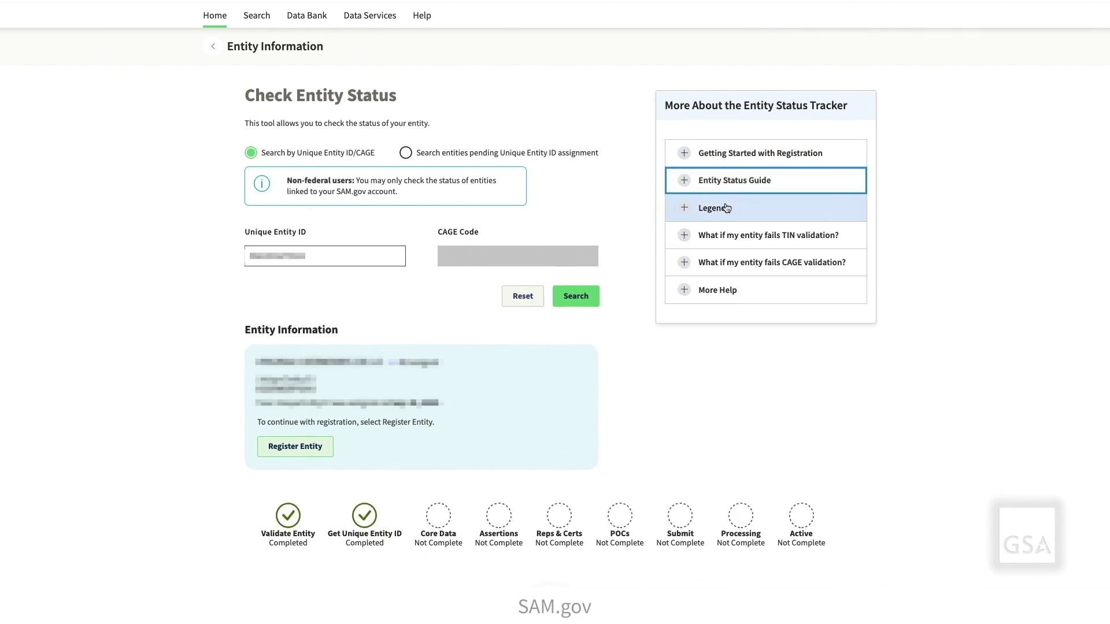
pyautogui.click(727, 209)
pyautogui.click(727, 208)
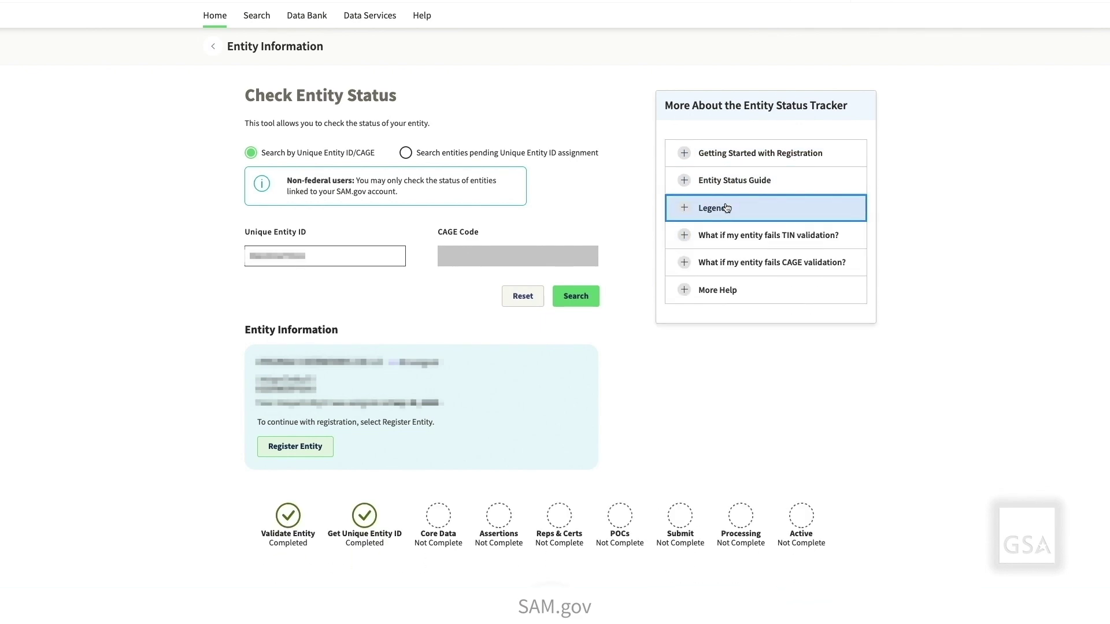
pyautogui.click(728, 233)
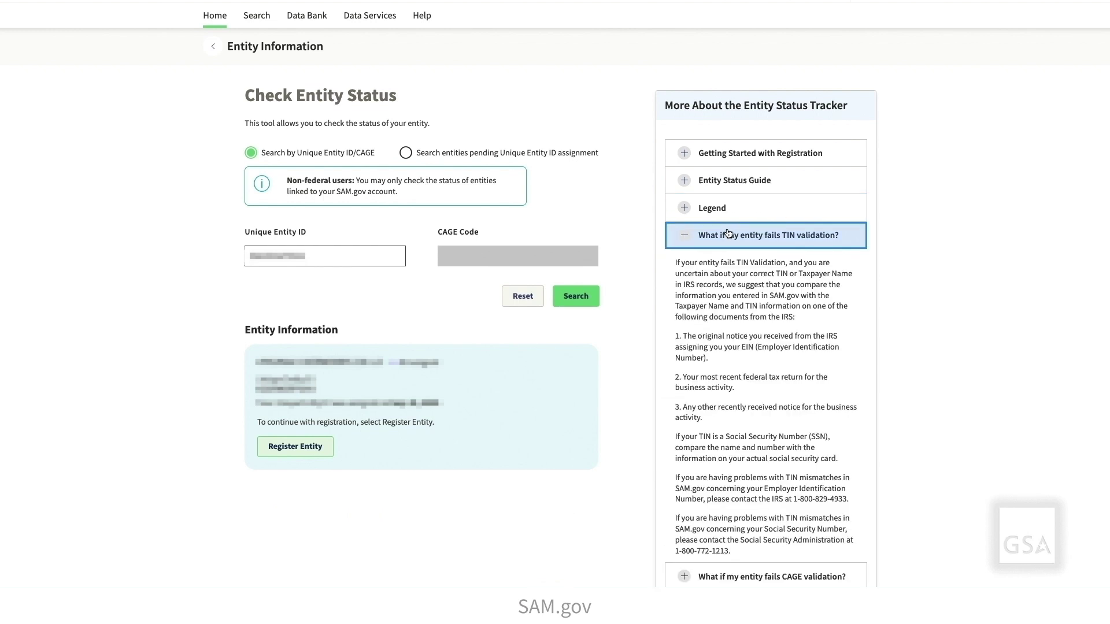
pyautogui.click(728, 233)
pyautogui.click(732, 261)
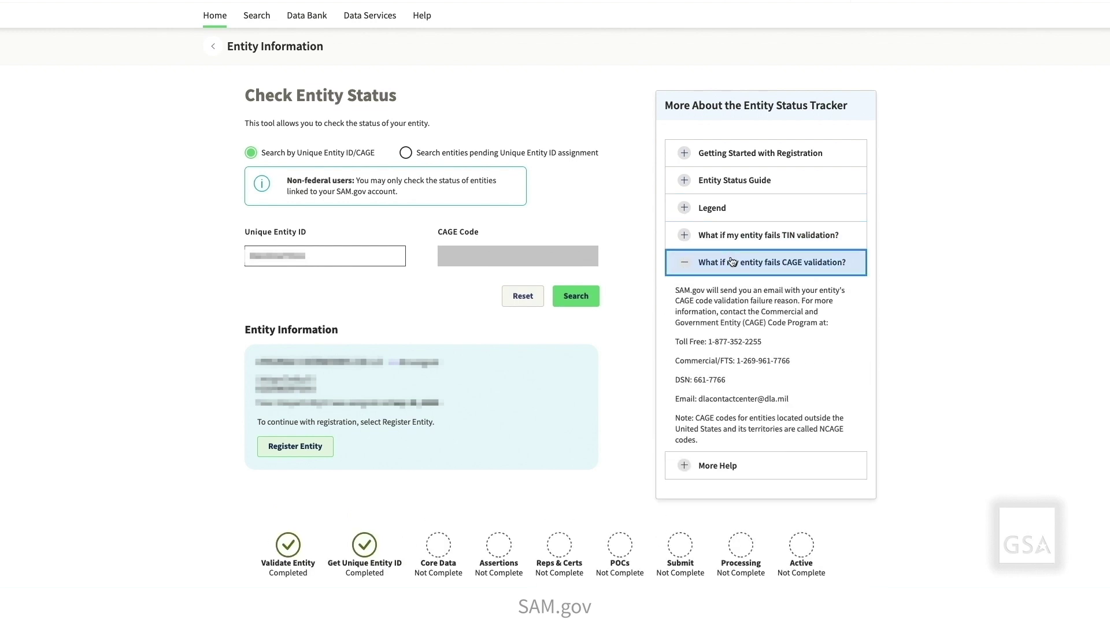
pyautogui.click(732, 261)
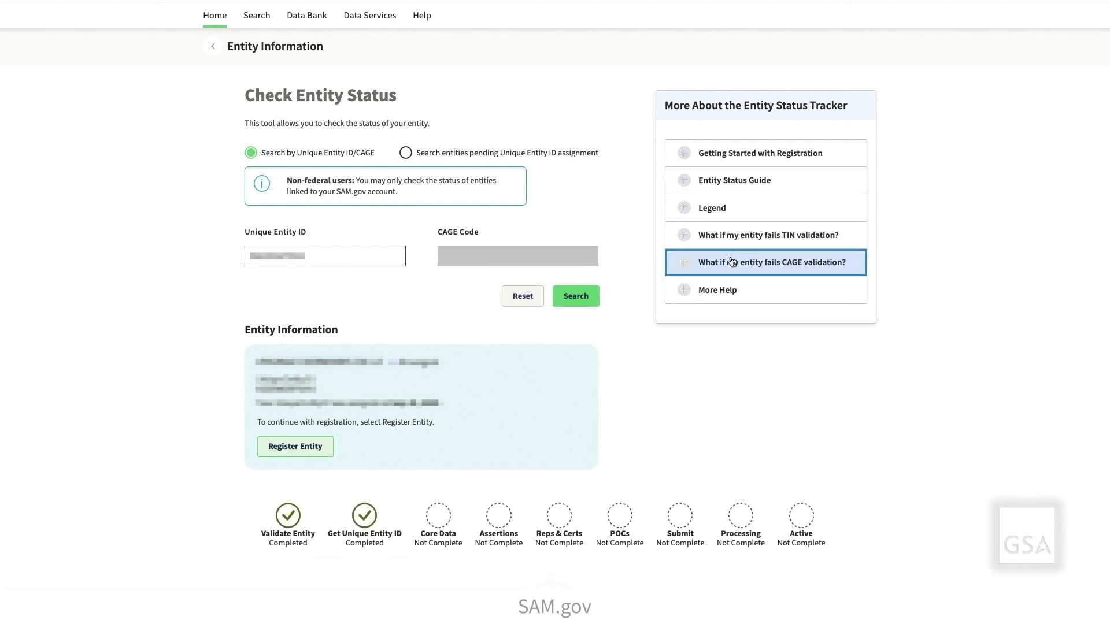
pyautogui.click(729, 290)
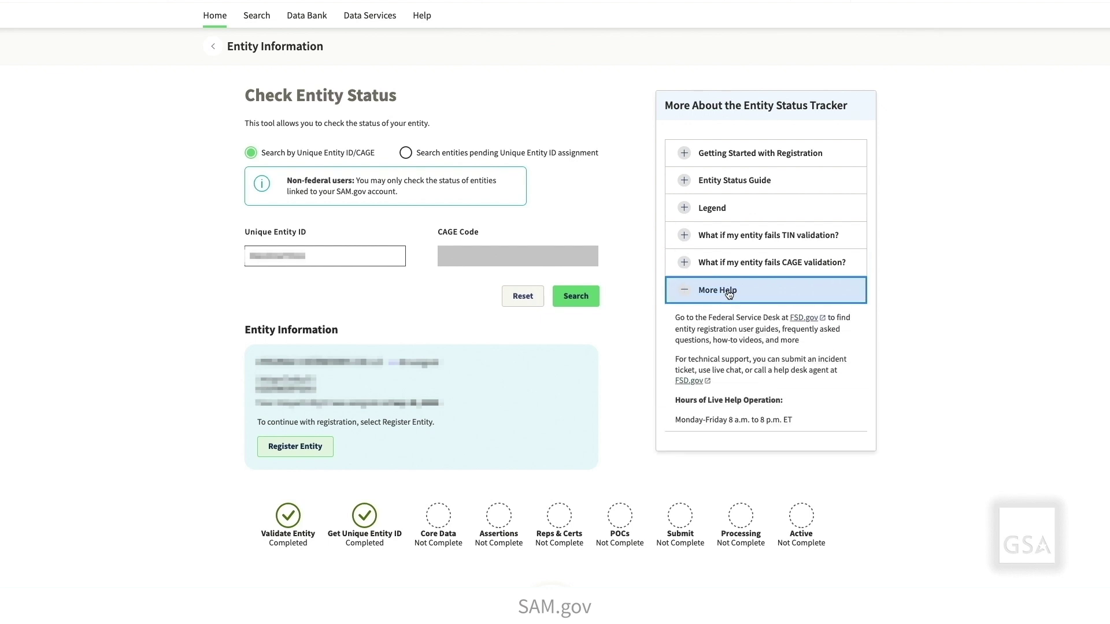
pyautogui.click(729, 290)
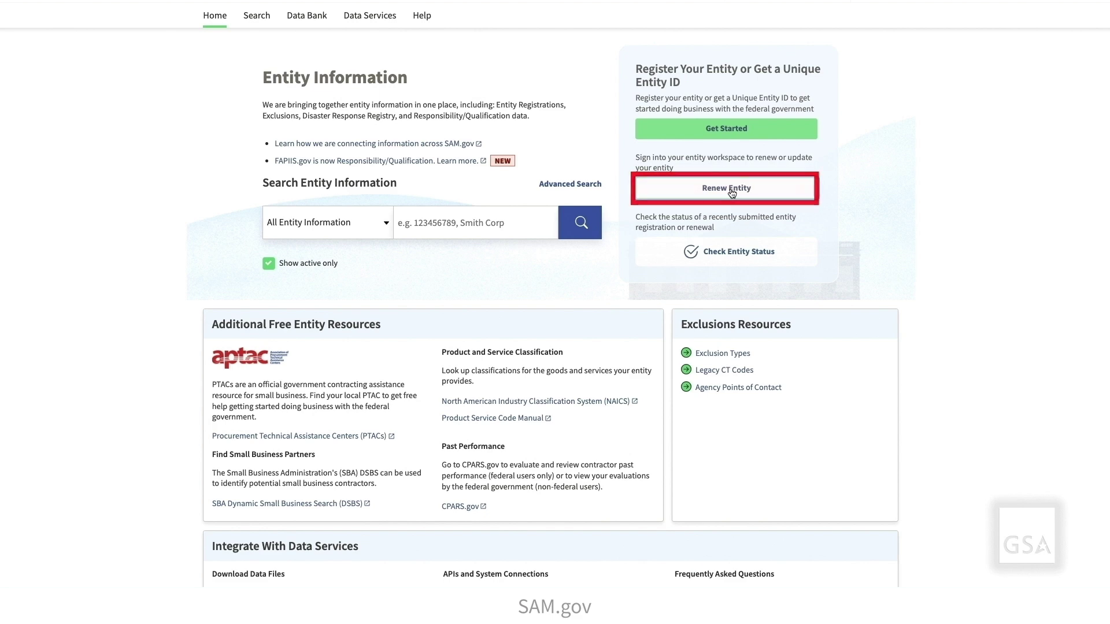
# Go to the Entity Workspace through Renew Entity
pyautogui.click(731, 191)
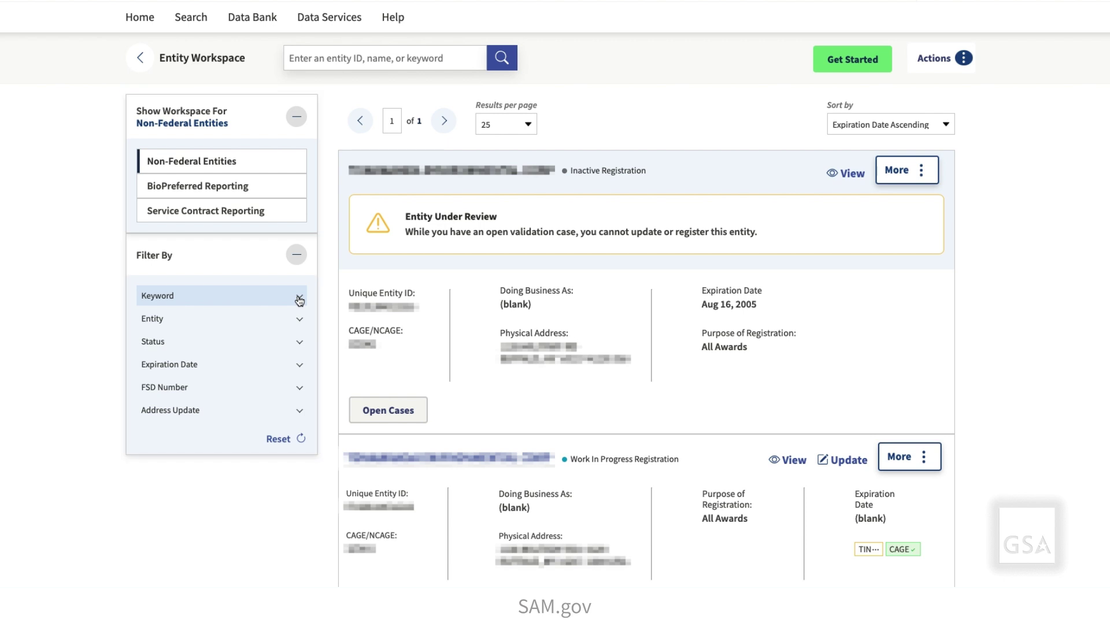
pyautogui.click(299, 299)
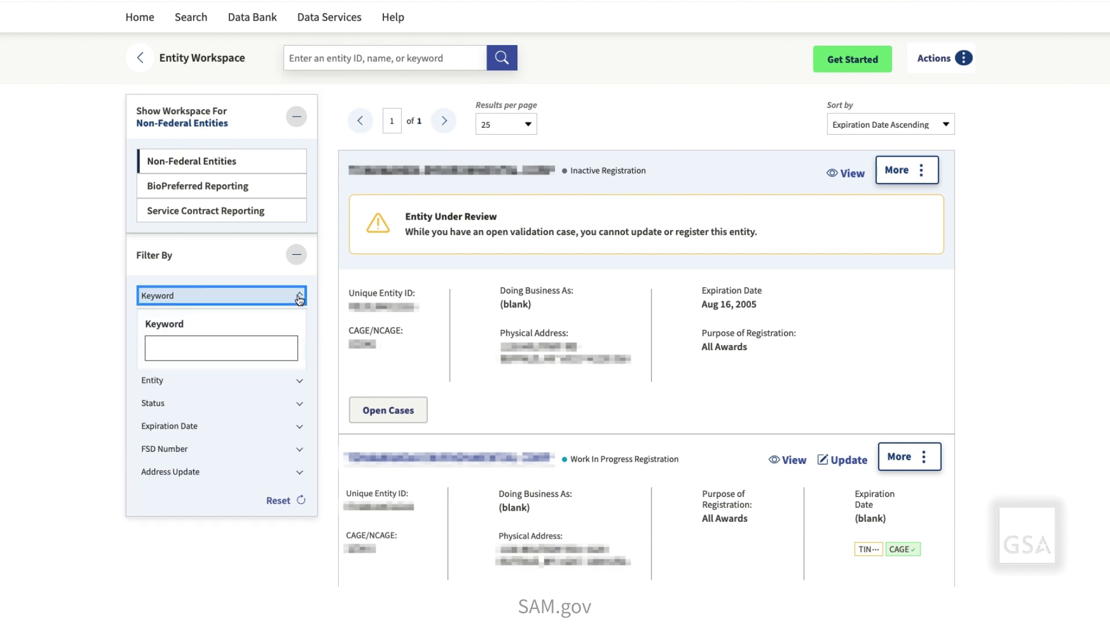
pyautogui.click(299, 297)
pyautogui.click(300, 320)
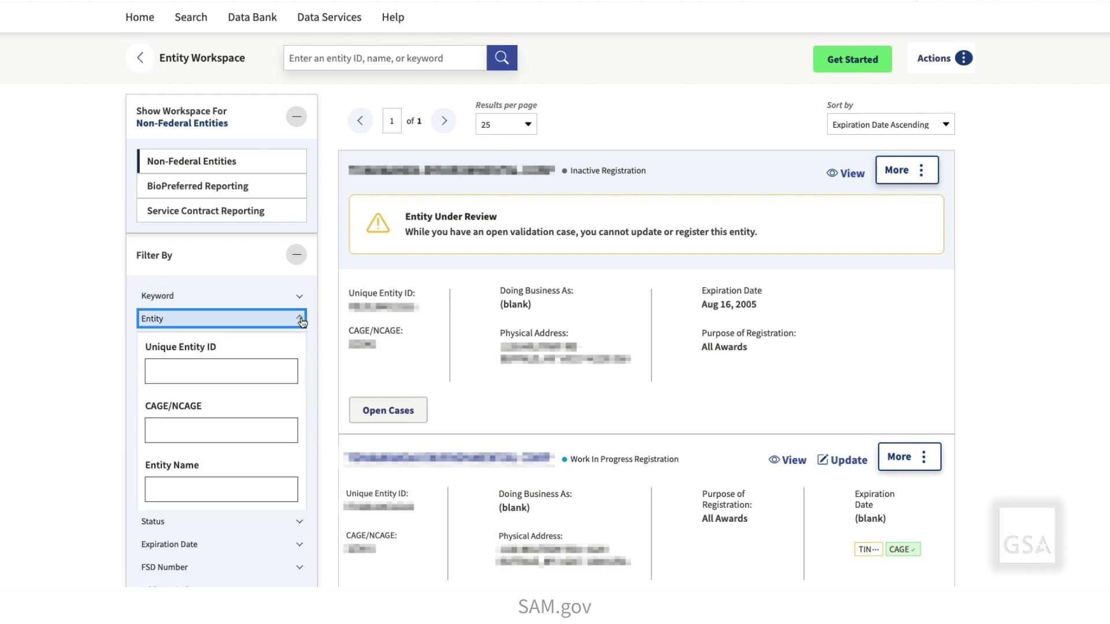
pyautogui.click(300, 320)
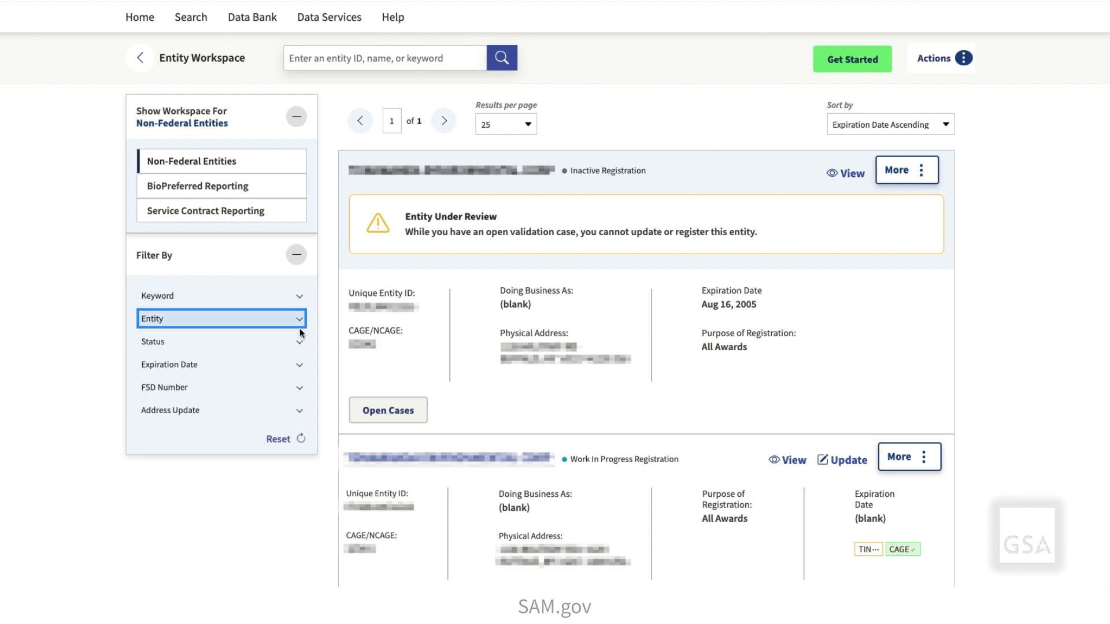
pyautogui.click(297, 342)
pyautogui.click(298, 342)
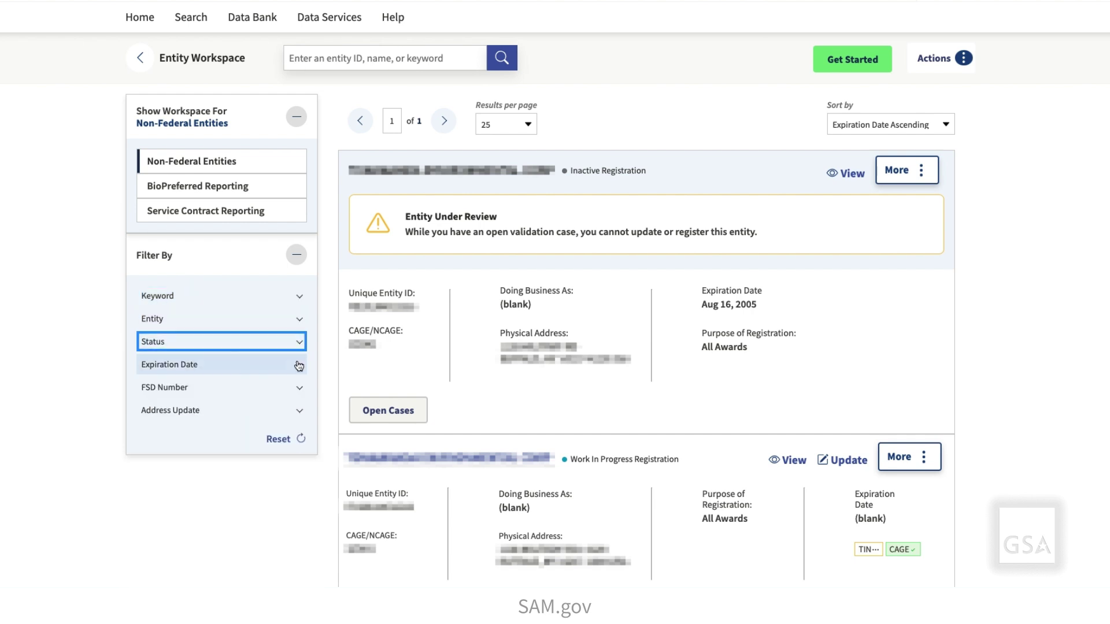
pyautogui.click(299, 365)
pyautogui.click(299, 365)
pyautogui.click(299, 389)
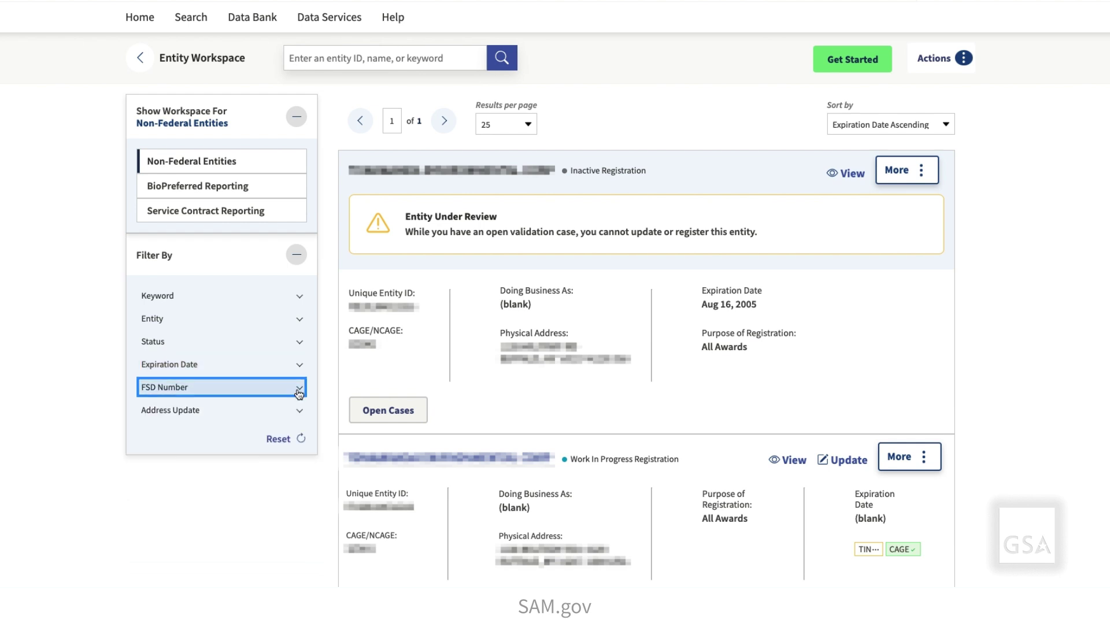
pyautogui.click(299, 389)
pyautogui.click(300, 410)
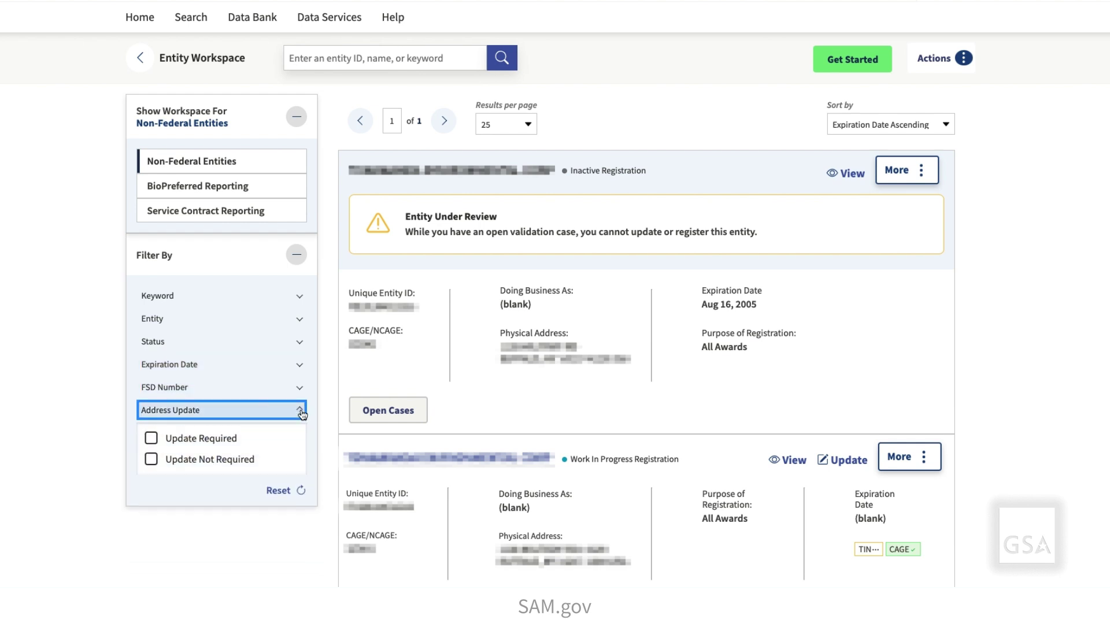
pyautogui.click(300, 411)
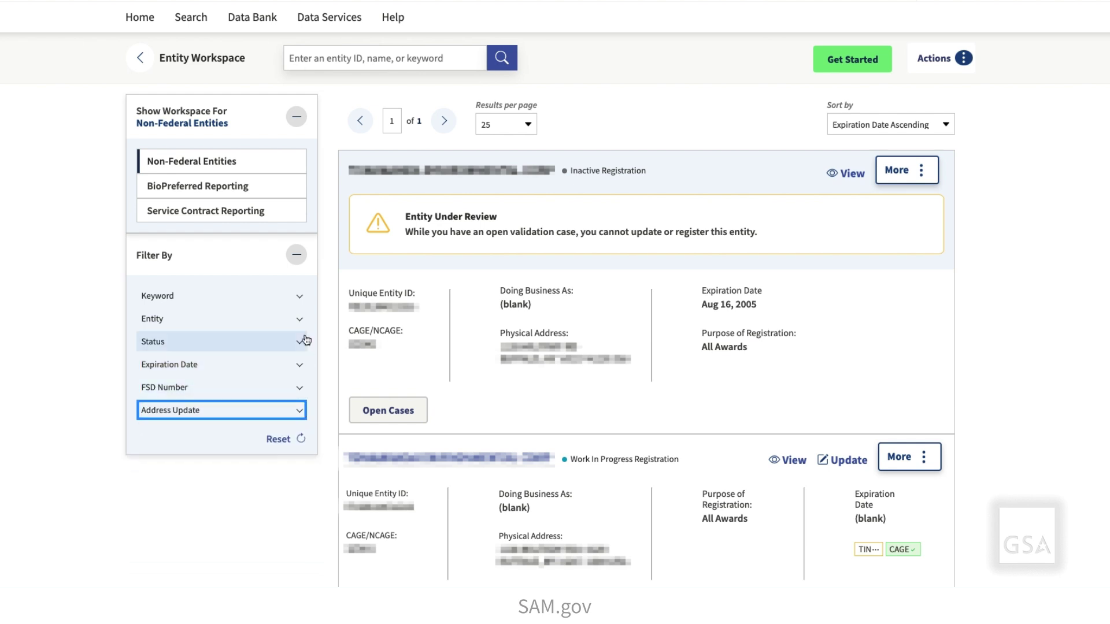
pyautogui.click(299, 319)
# Filter by the pasted Unique Entity ID and choose Deactivate from the inactive entity's More menu
pyautogui.rightClick(163, 368)
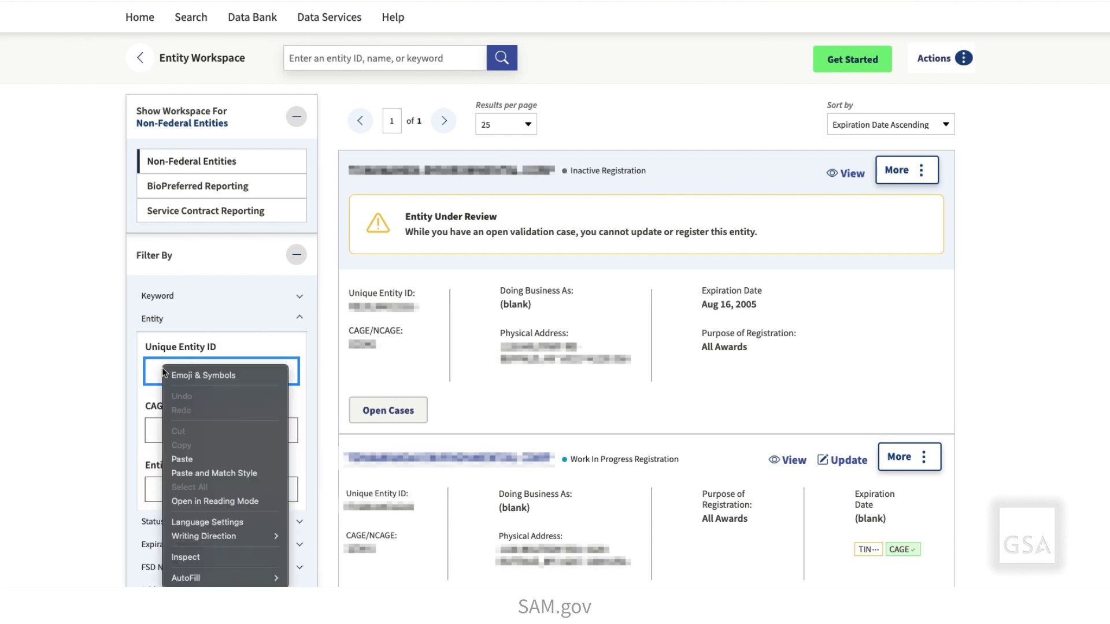
pyautogui.click(182, 460)
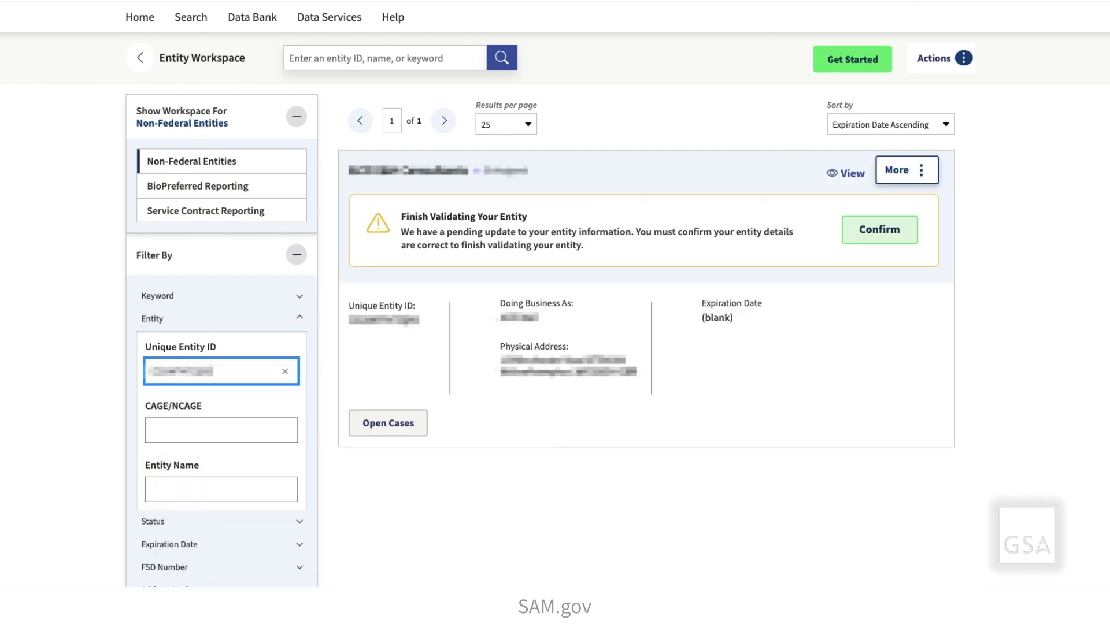
pyautogui.click(922, 173)
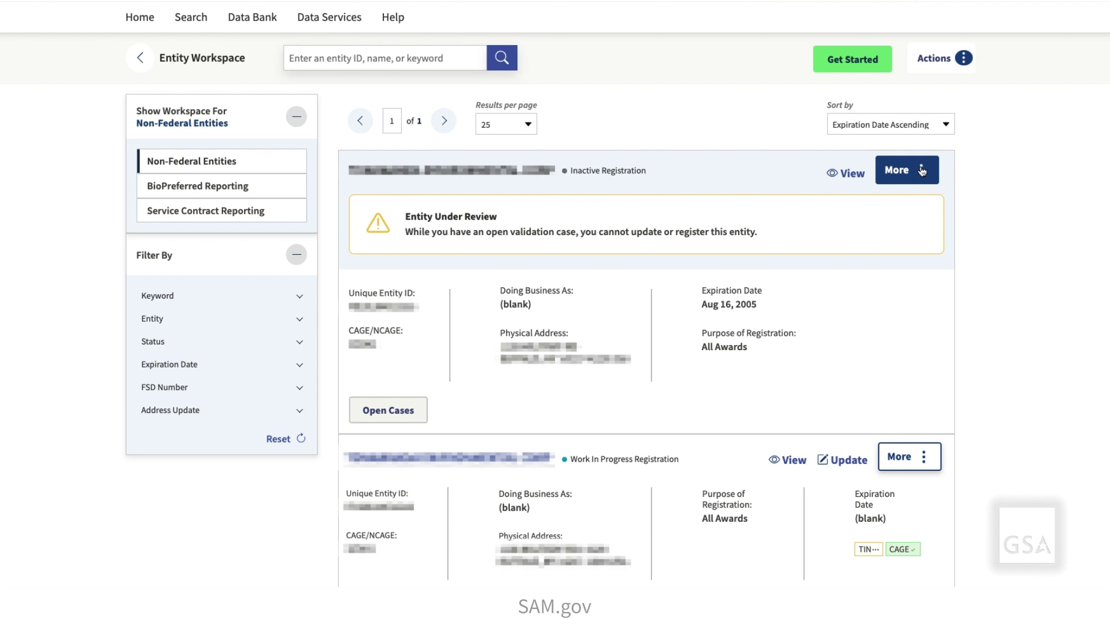
pyautogui.click(922, 171)
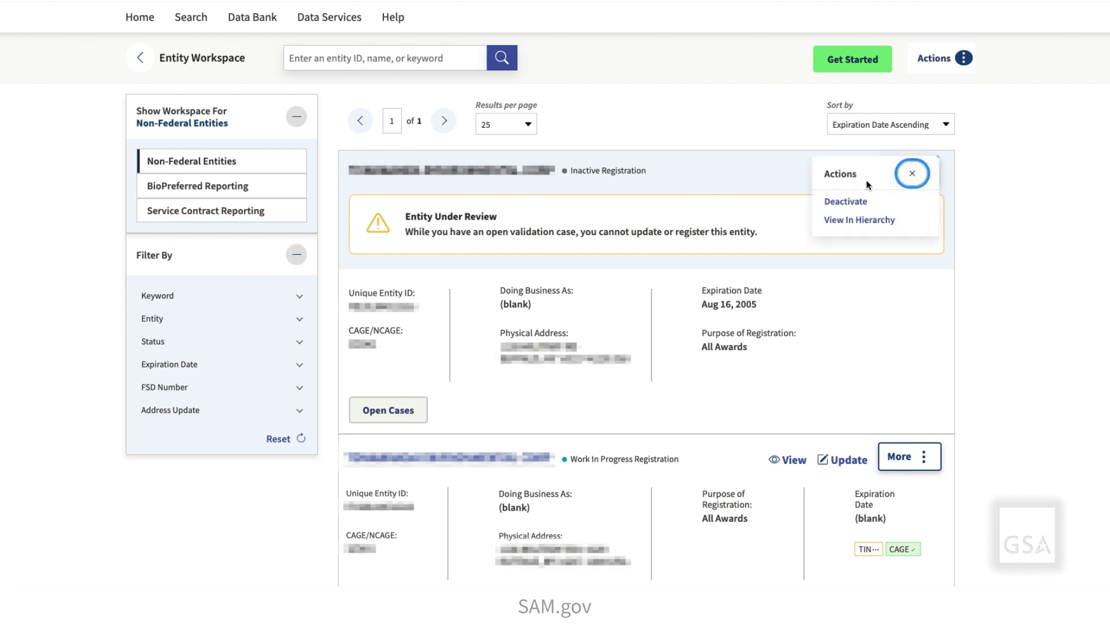
pyautogui.click(855, 202)
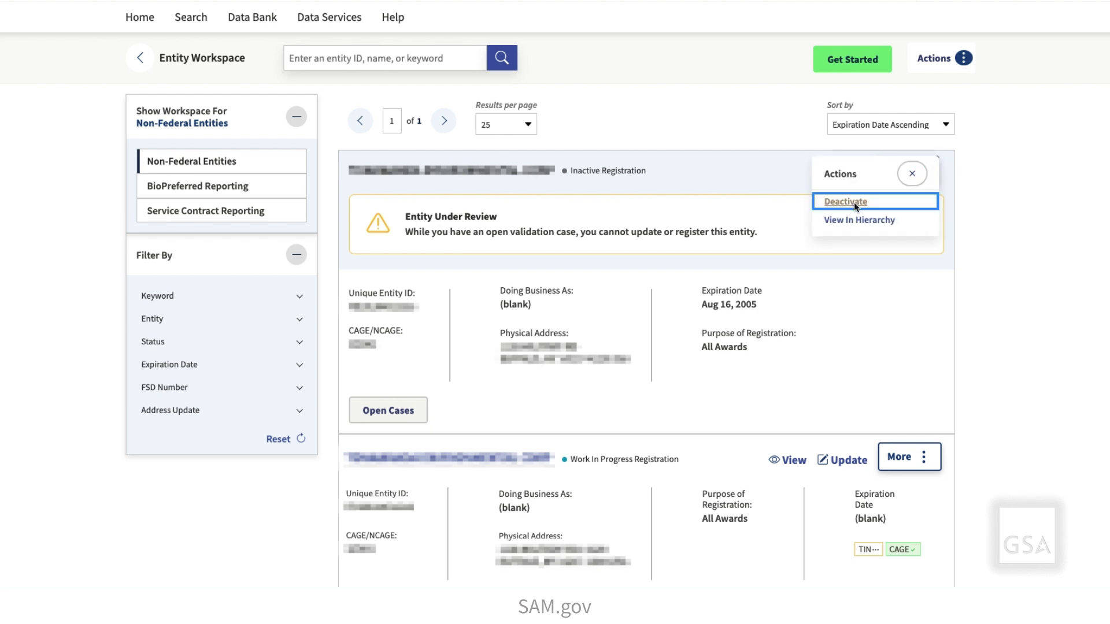
pyautogui.click(696, 247)
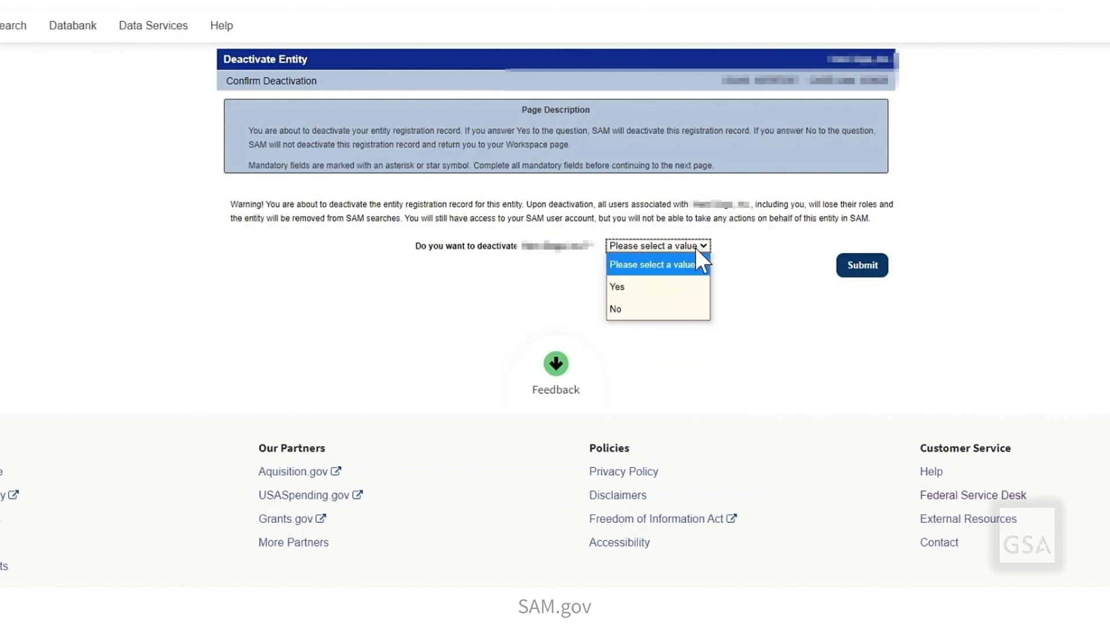
# Answer Yes, submit the deactivation, and expand the Status filter in the Entity Workspace
pyautogui.click(680, 283)
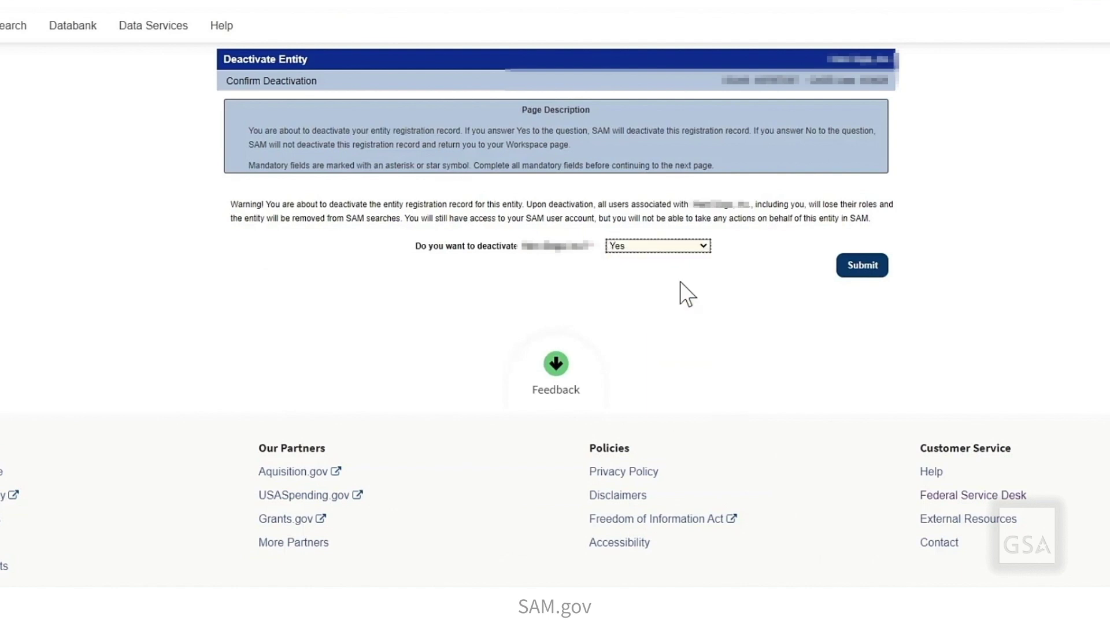
pyautogui.click(858, 267)
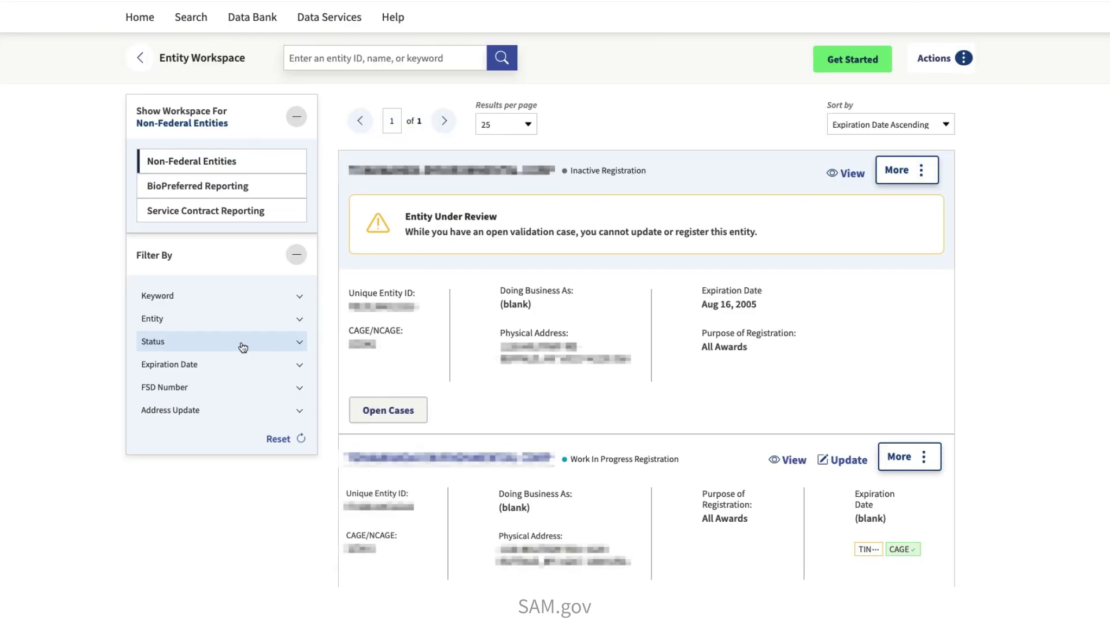
pyautogui.click(240, 344)
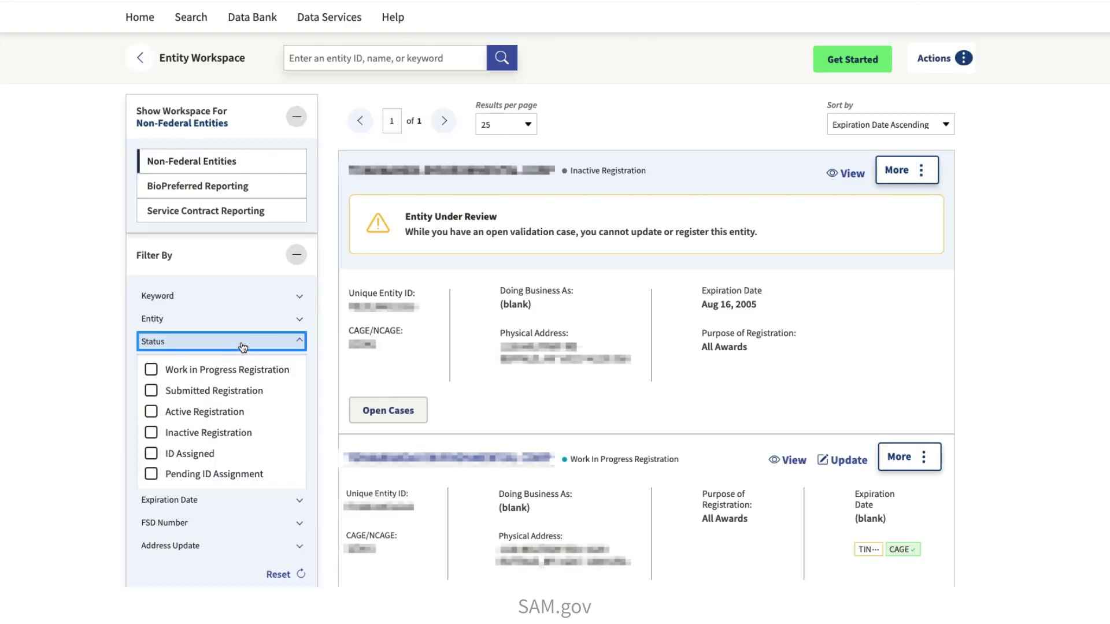
# Filter to ID Assigned and Work in Progress registrations, then return to the SAM.gov homepage
pyautogui.click(152, 455)
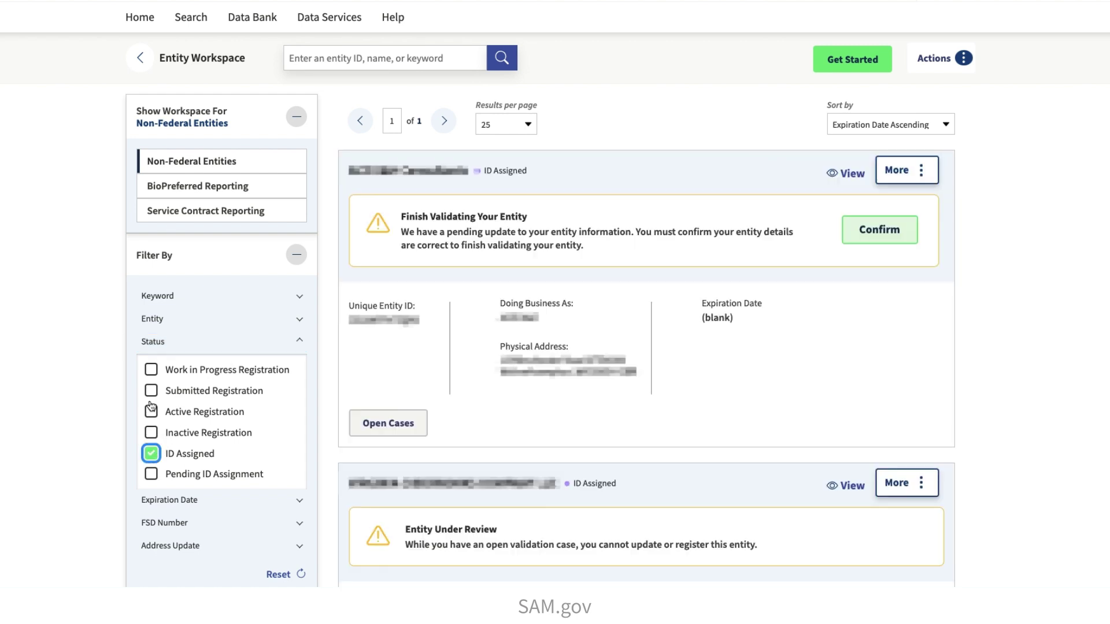
pyautogui.click(150, 371)
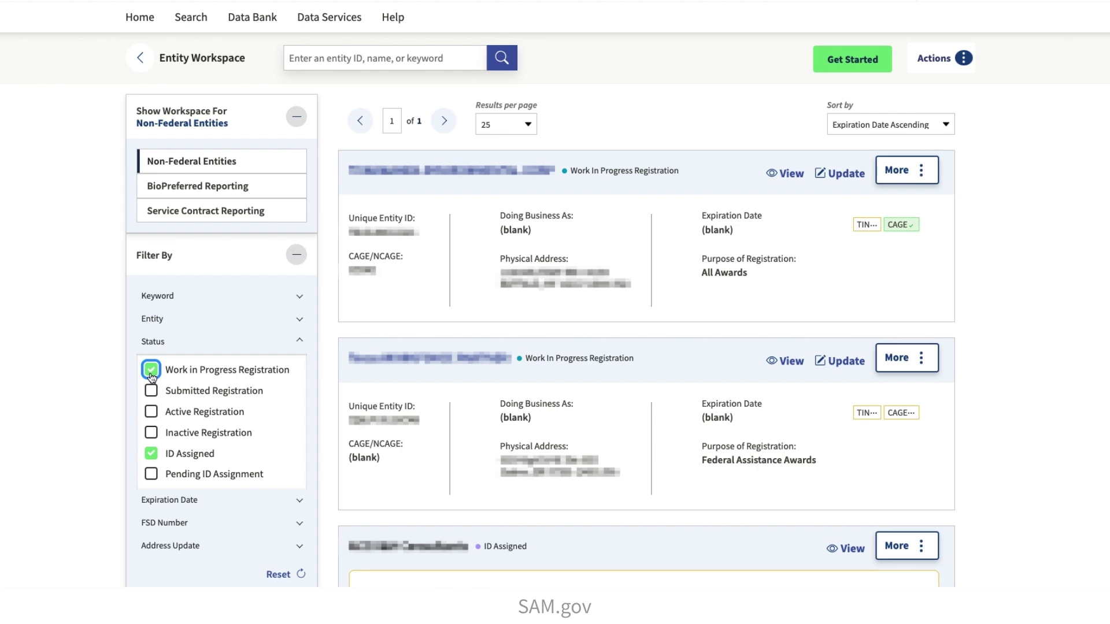
pyautogui.click(144, 58)
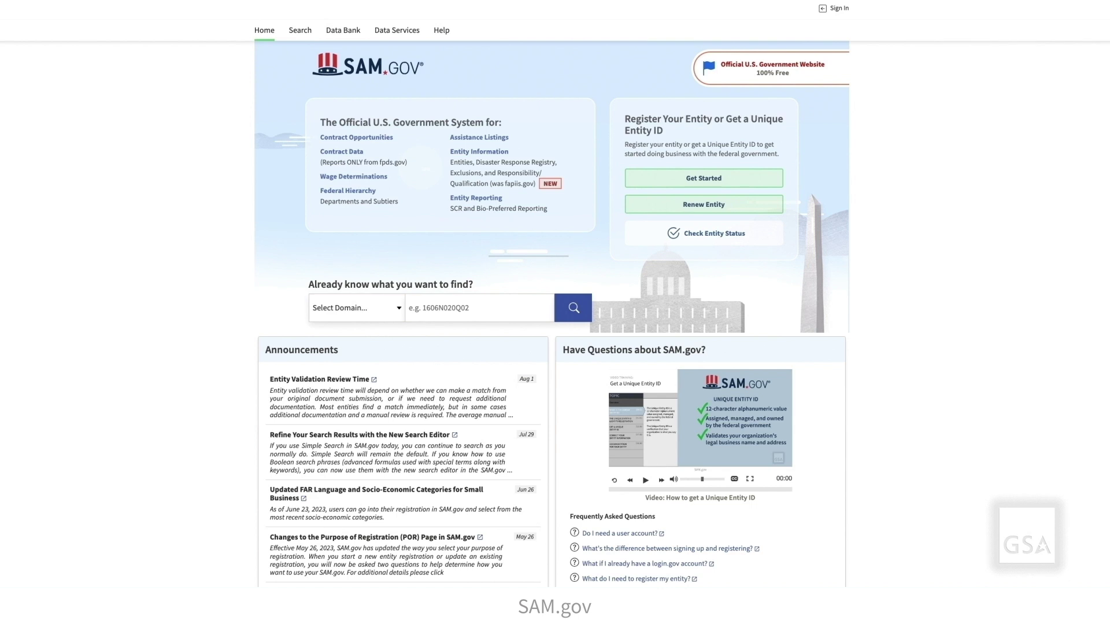
pyautogui.scroll(-5, 555, 294)
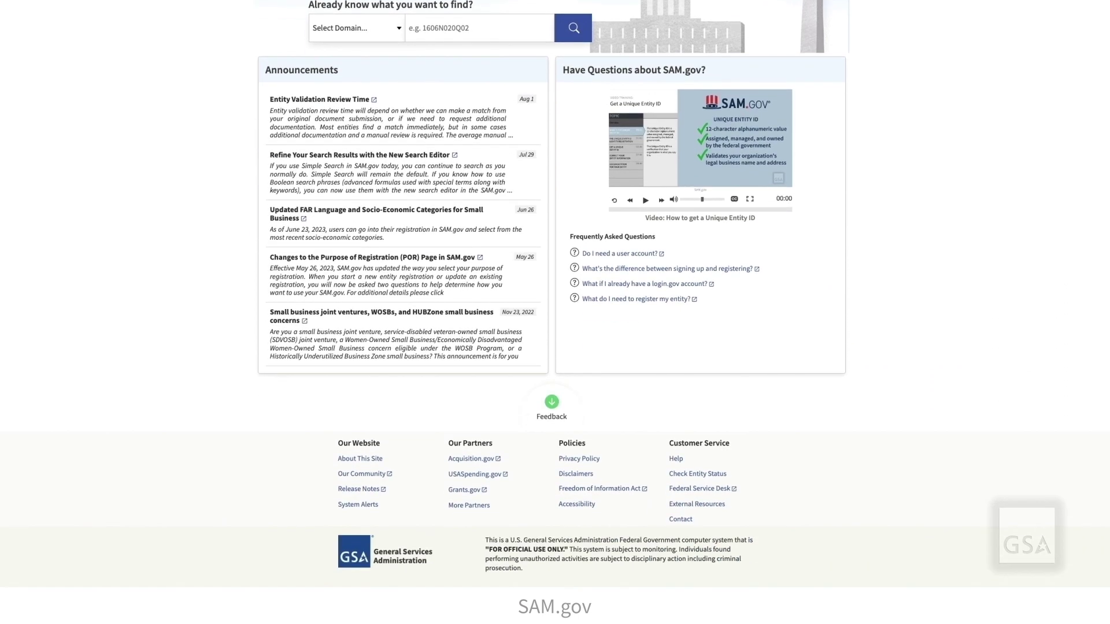